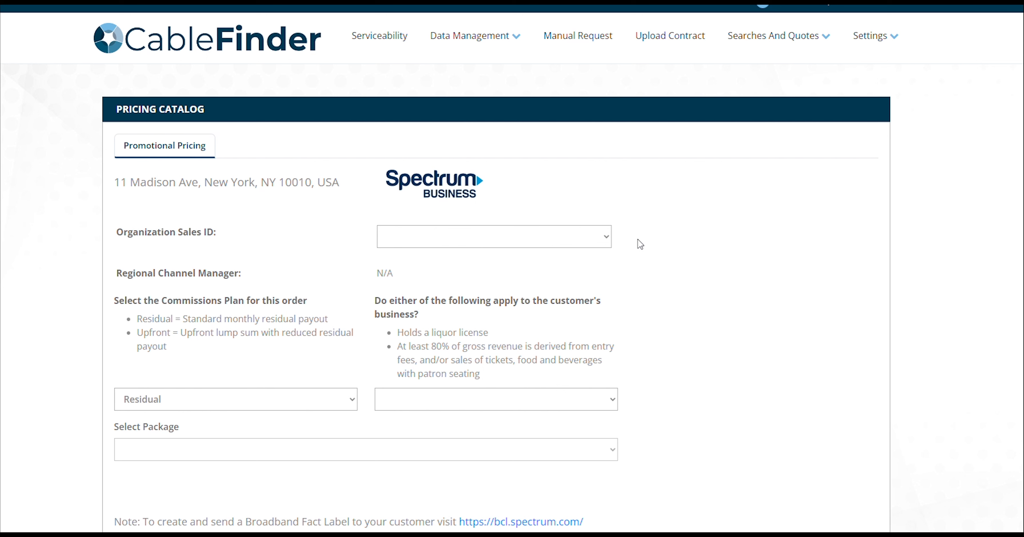
Step: Answer Yes to the liquor license or entertainment revenue question and set the estimated viewing occupancy to 100
{"action": "scroll", "coordinate": [640, 244], "scroll_direction": "down", "scroll_amount": 2}
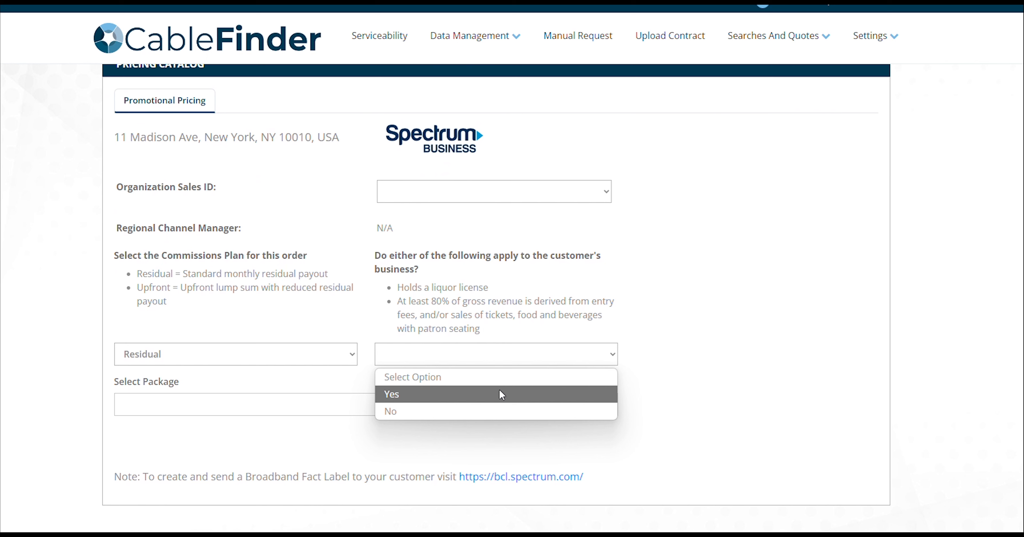
{"action": "left_click", "coordinate": [501, 394]}
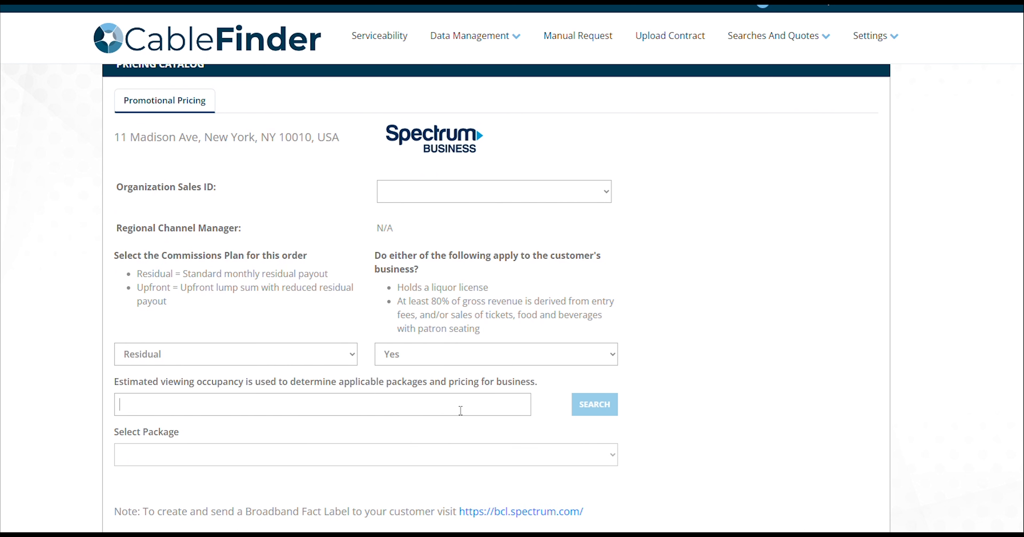
{"action": "left_click", "coordinate": [467, 404]}
{"action": "type", "text": "10"}
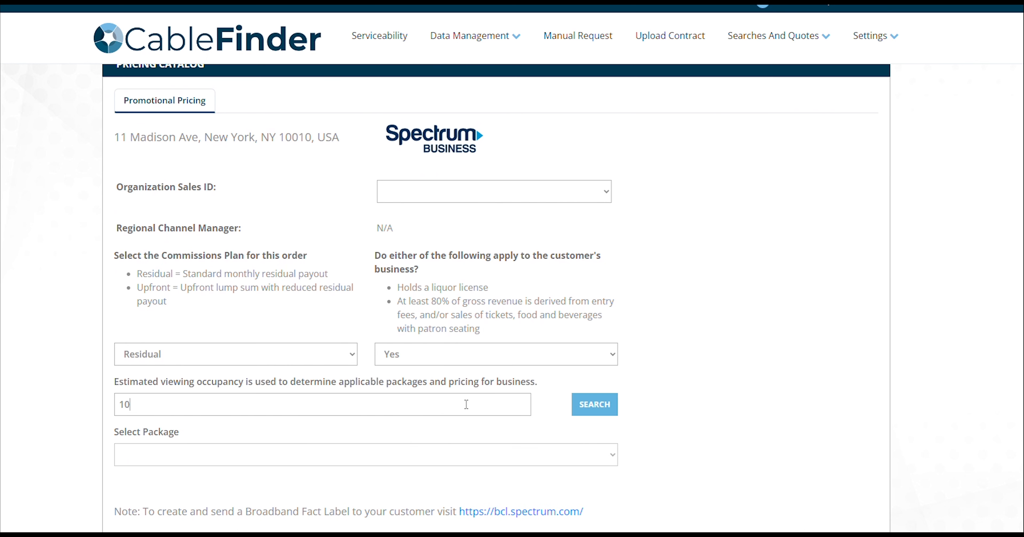
{"action": "type", "text": "0"}
Step: Search for applicable packages and confirm the FL 18D unit as the service location
{"action": "left_click", "coordinate": [592, 413]}
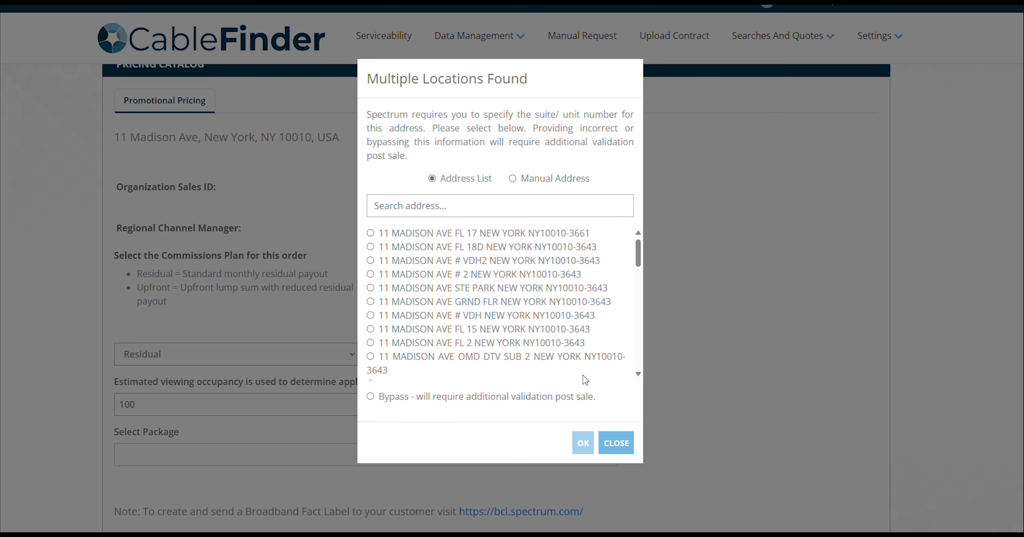
{"action": "left_click", "coordinate": [370, 247]}
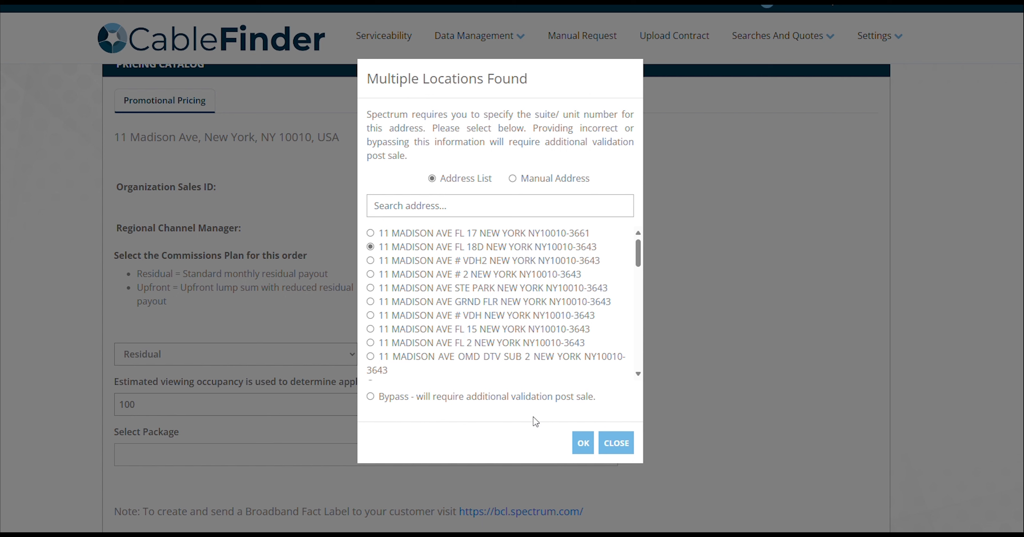
{"action": "left_click", "coordinate": [580, 445]}
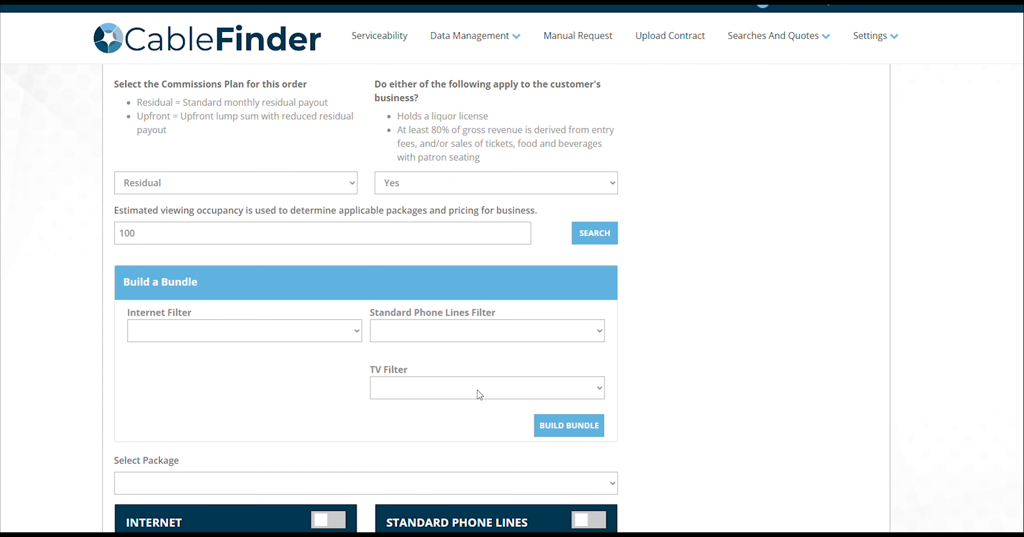
Step: Build a bundle with Spectrum Business Internet Ultra and Business Voice, and select the matching package
{"action": "scroll", "coordinate": [473, 392], "scroll_direction": "down", "scroll_amount": 1}
{"action": "left_click", "coordinate": [349, 273]}
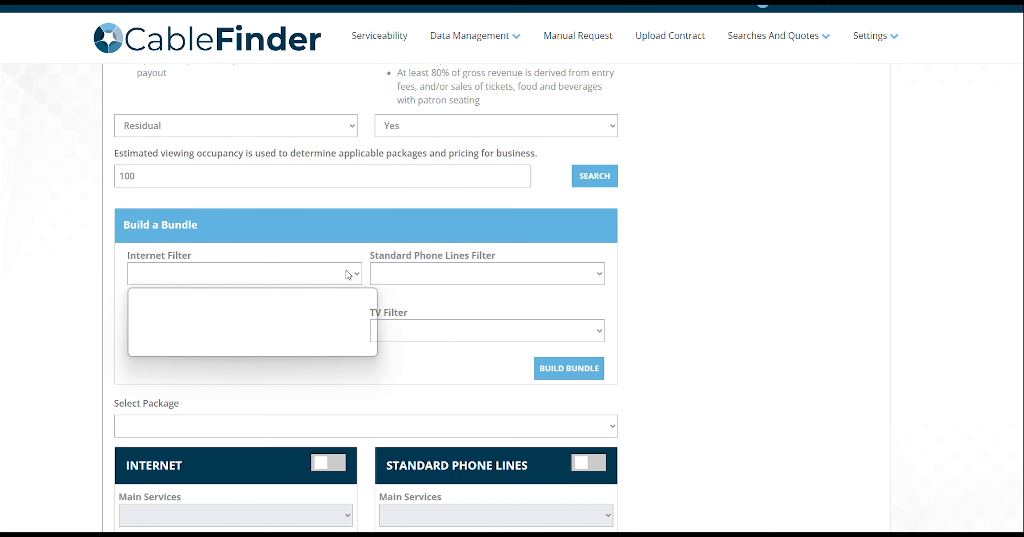
{"action": "left_click", "coordinate": [337, 347]}
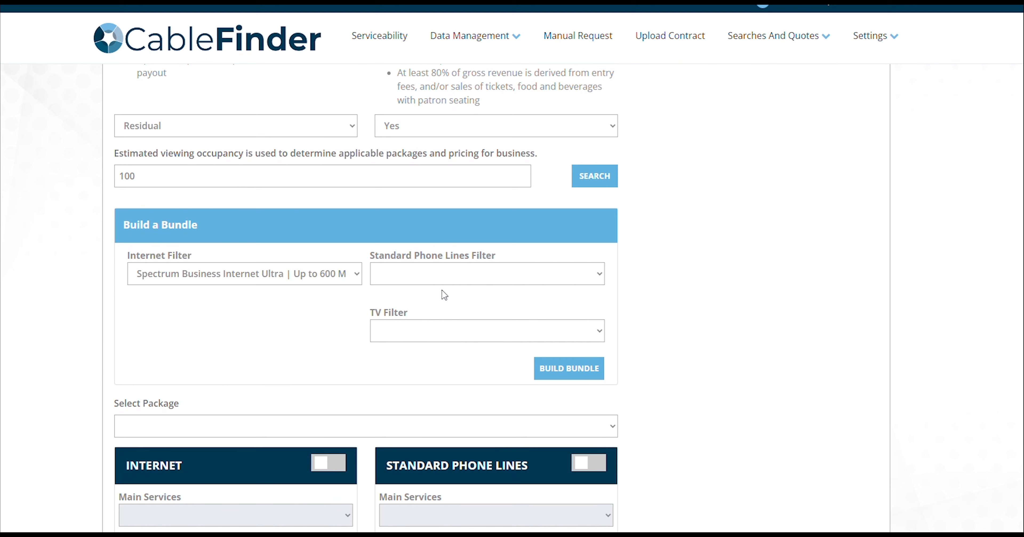
{"action": "left_click", "coordinate": [459, 281]}
{"action": "left_click", "coordinate": [432, 314]}
{"action": "left_click", "coordinate": [554, 375]}
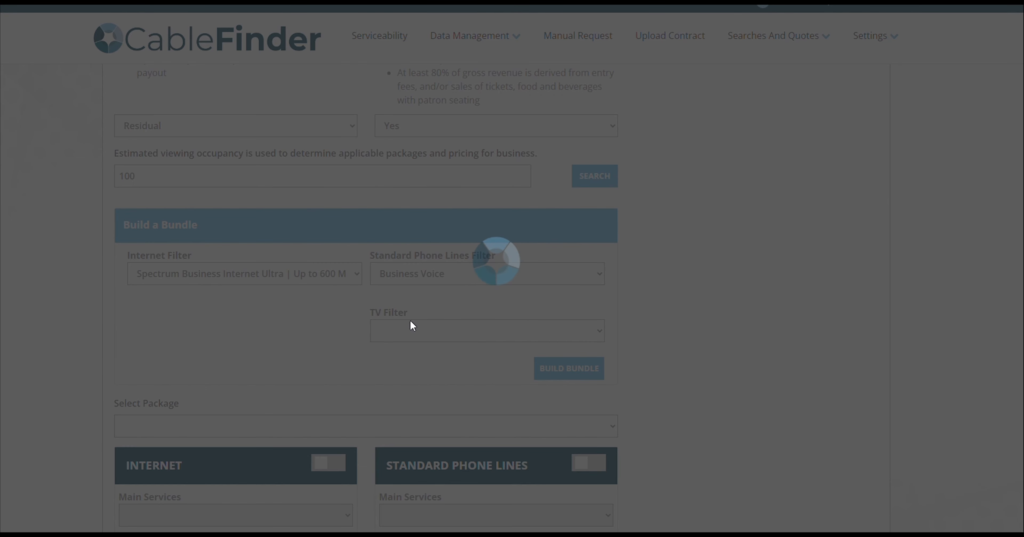
{"action": "scroll", "coordinate": [403, 324], "scroll_direction": "down", "scroll_amount": 4}
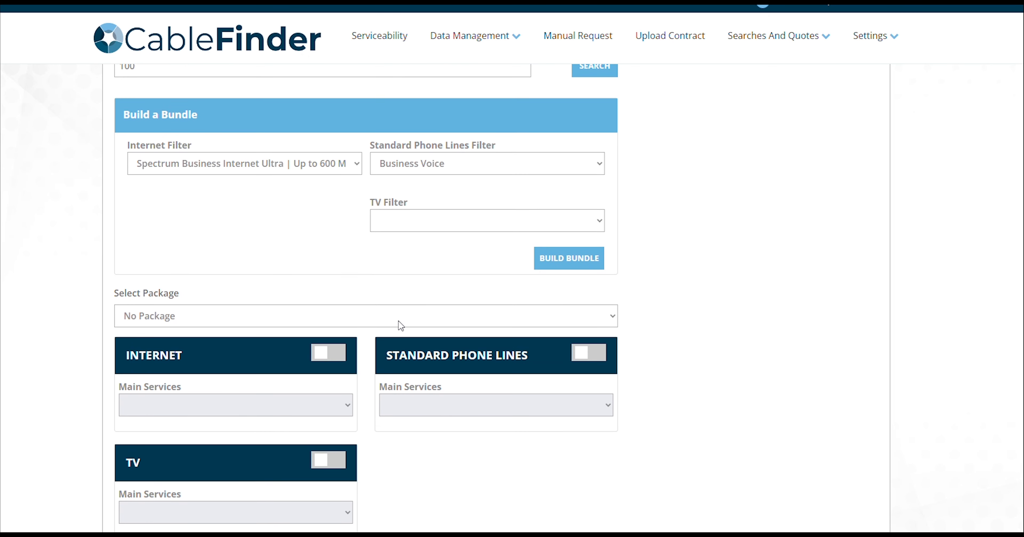
{"action": "left_click", "coordinate": [401, 258]}
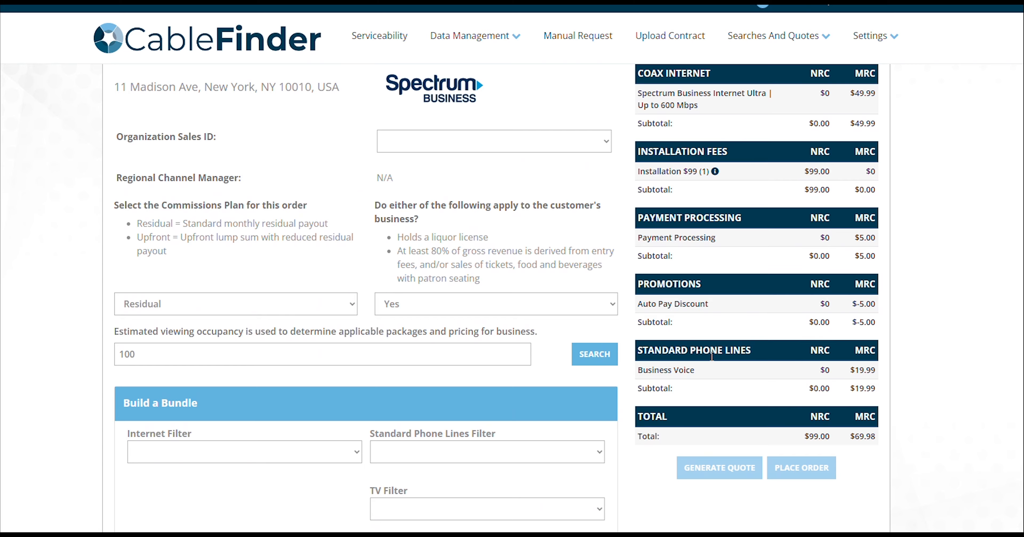
Step: Review the package's price breakdown, the available installation fee options and the additional services
{"action": "scroll", "coordinate": [711, 357], "scroll_direction": "up", "scroll_amount": 2}
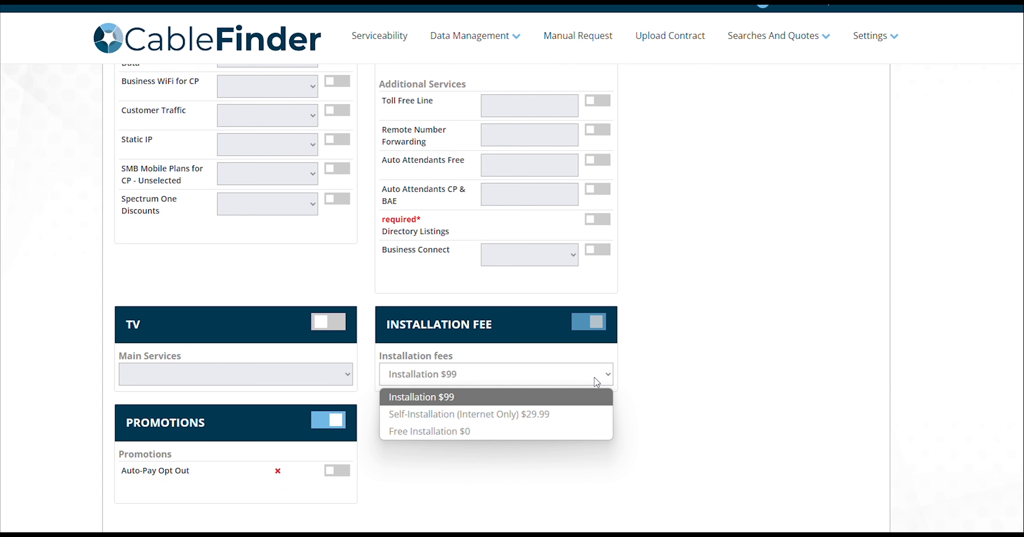
{"action": "left_click", "coordinate": [594, 378]}
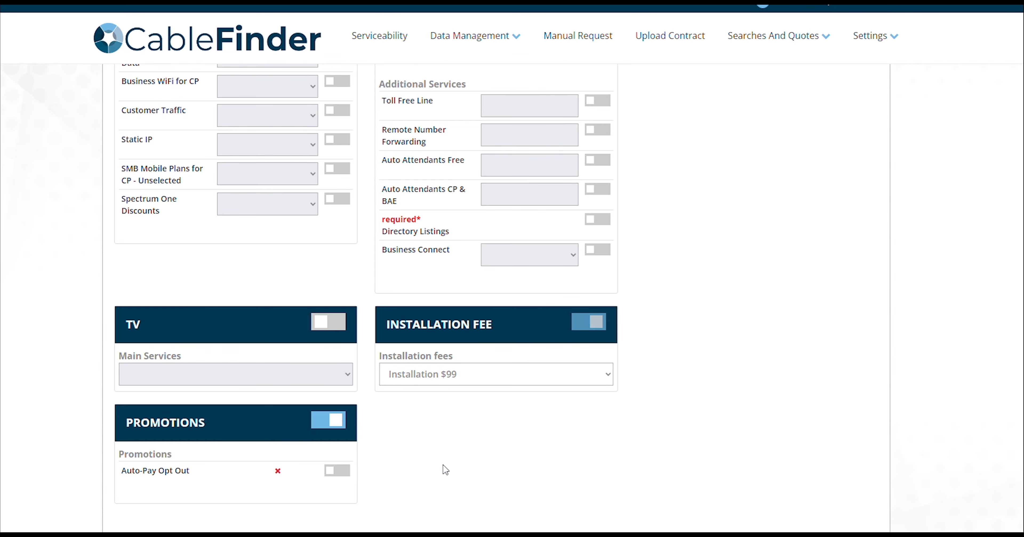
{"action": "scroll", "coordinate": [551, 436], "scroll_direction": "up", "scroll_amount": 15}
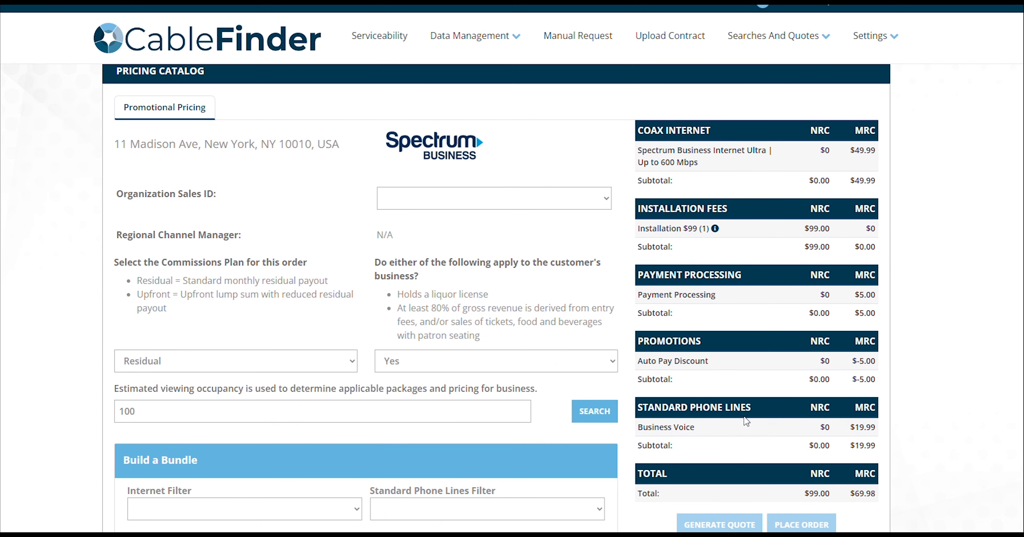
{"action": "scroll", "coordinate": [810, 432], "scroll_direction": "down", "scroll_amount": 2}
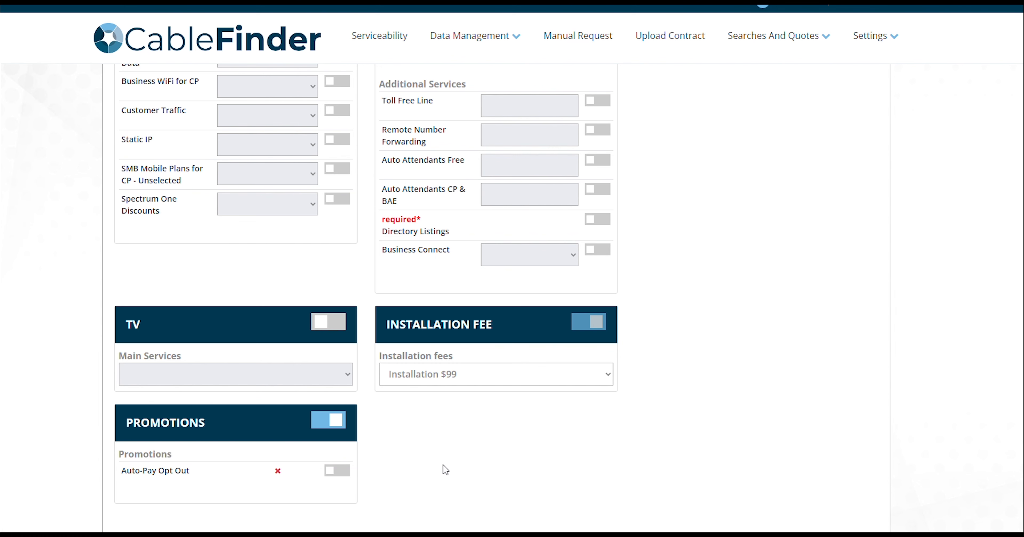
{"action": "scroll", "coordinate": [553, 434], "scroll_direction": "up", "scroll_amount": 12}
{"action": "scroll", "coordinate": [746, 421], "scroll_direction": "up", "scroll_amount": 5}
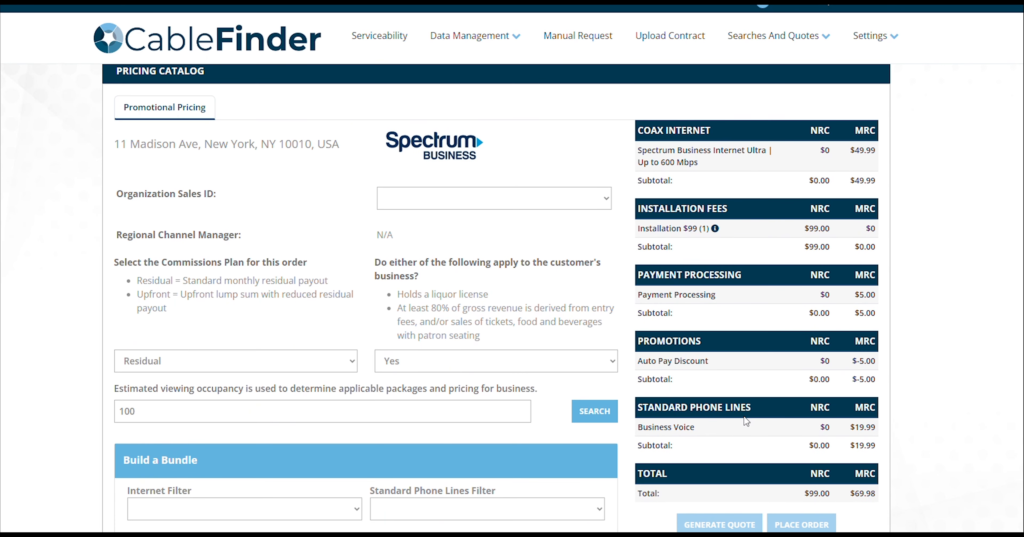
Step: Generate a quote named Test for the registered business Spectrum Buyflow in CableFinder
{"action": "scroll", "coordinate": [808, 414], "scroll_direction": "down", "scroll_amount": 2}
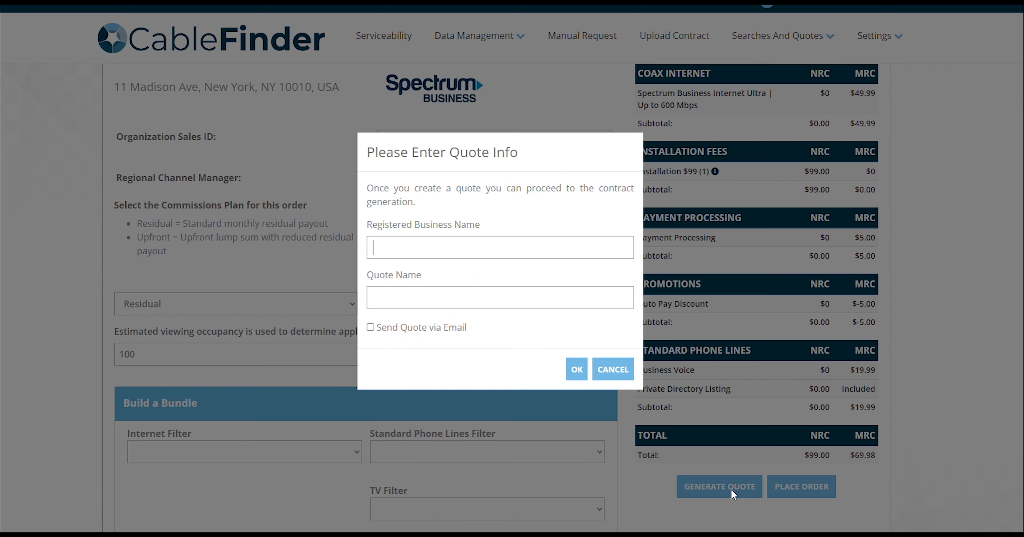
{"action": "type", "text": "Spectrum"}
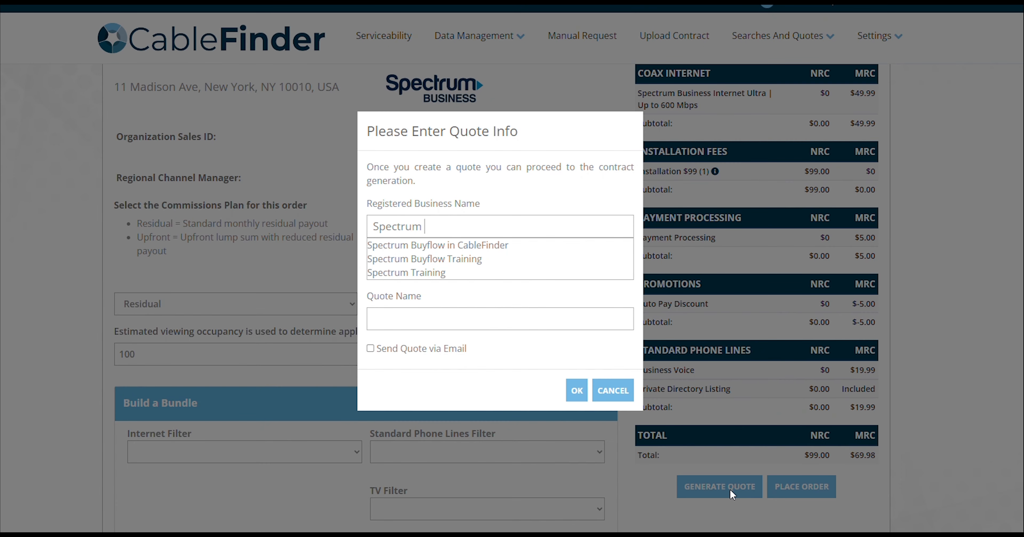
{"action": "left_click", "coordinate": [453, 245]}
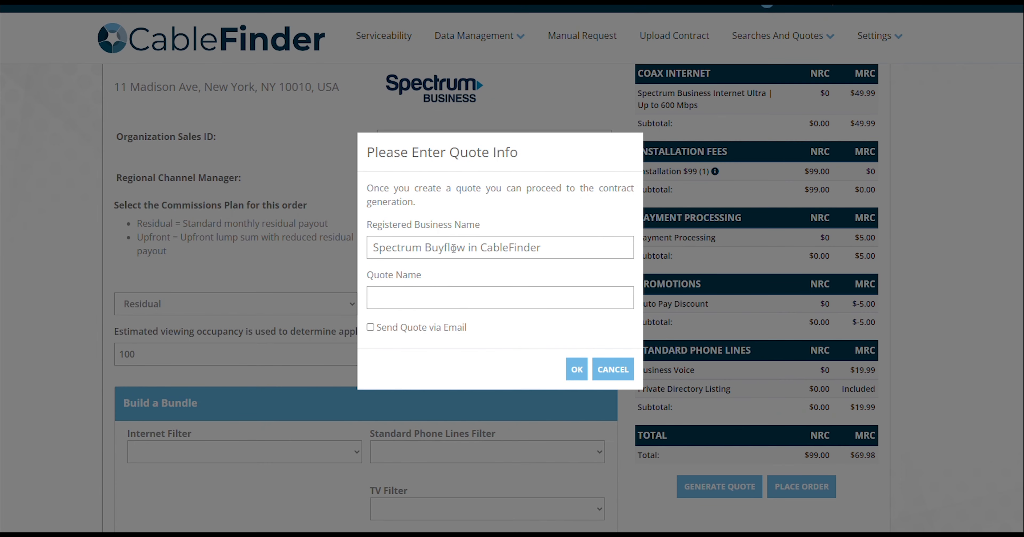
{"action": "left_click", "coordinate": [452, 303]}
{"action": "type", "text": "Test"}
{"action": "left_click", "coordinate": [576, 370]}
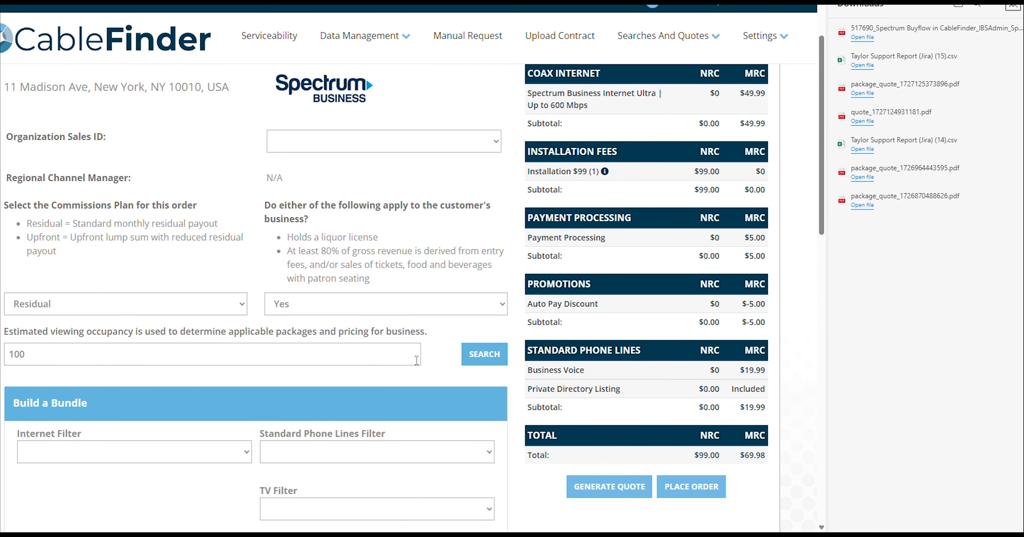
Step: Start placing the order from the quote and enter Test as the customer's first and last name
{"action": "left_click", "coordinate": [693, 485]}
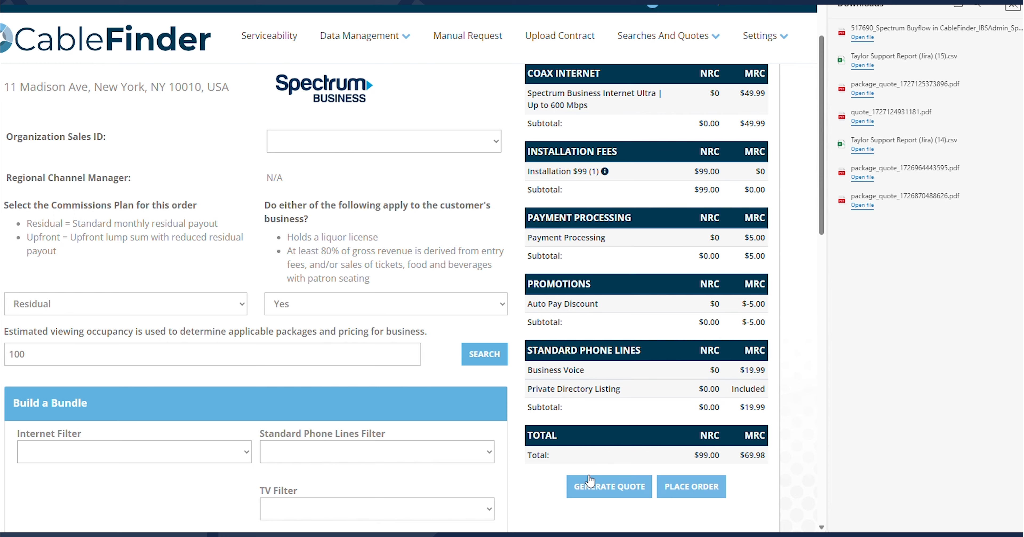
{"action": "left_click", "coordinate": [696, 484]}
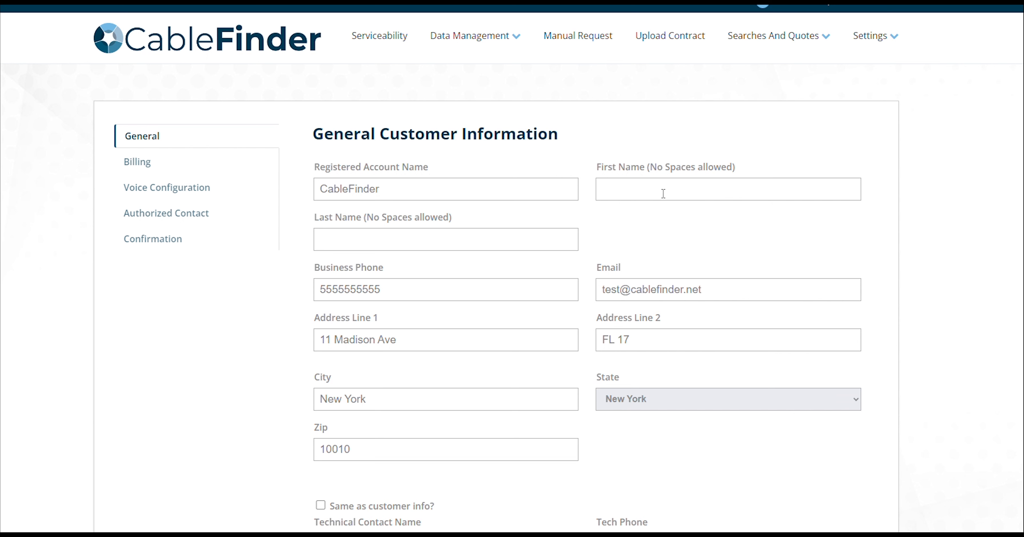
{"action": "left_click", "coordinate": [663, 194]}
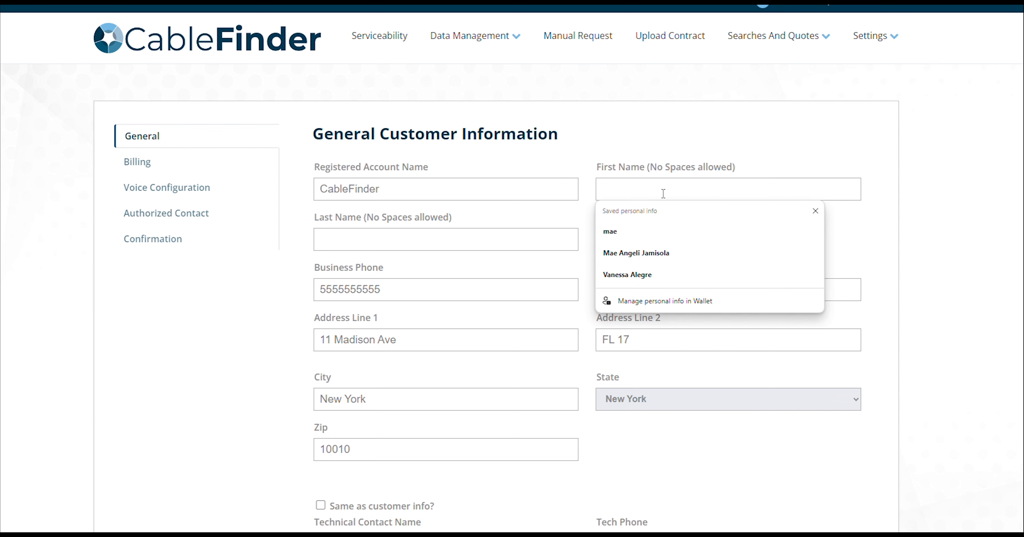
{"action": "type", "text": "Test"}
{"action": "key", "text": "Tab"}
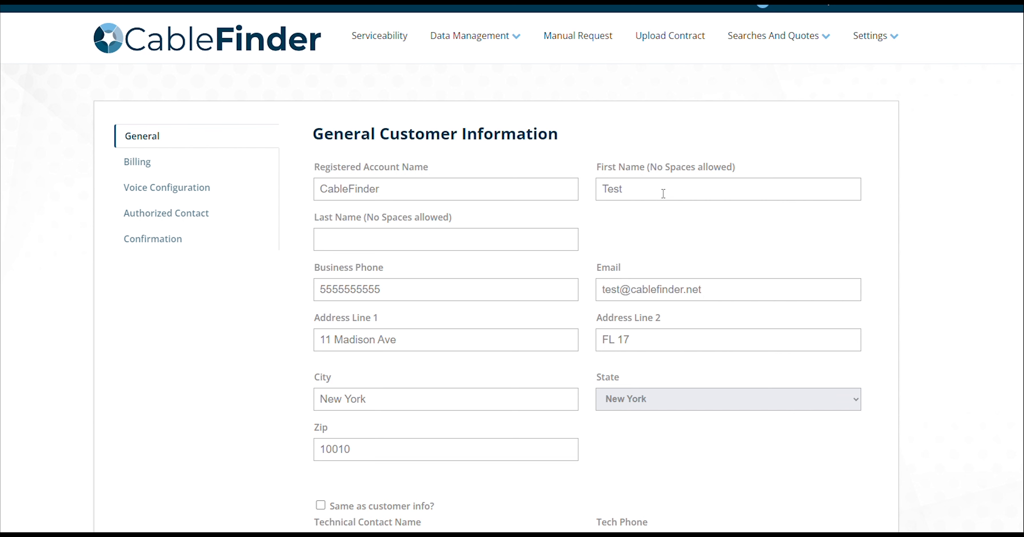
{"action": "type", "text": "Test"}
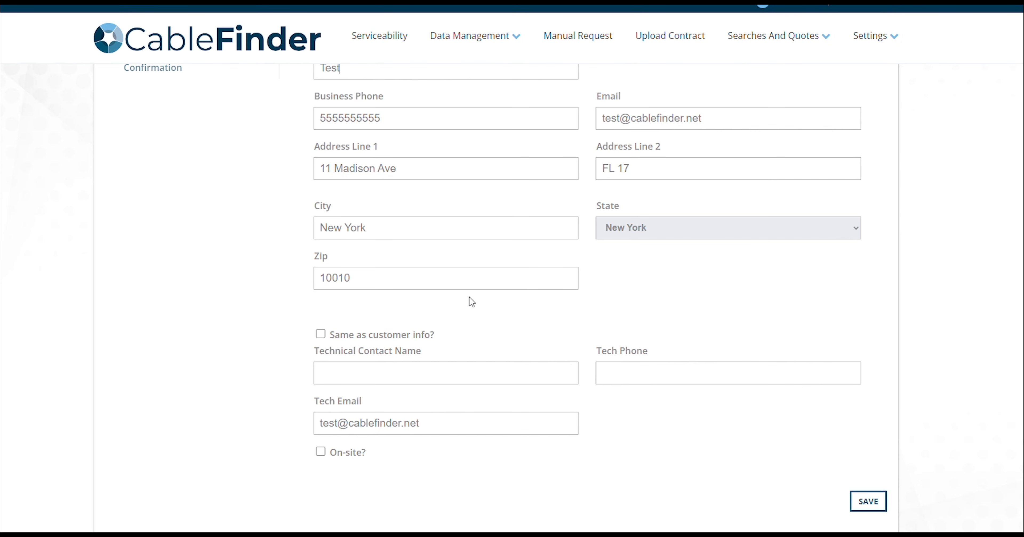
Step: Reuse the customer info for the technical contact and the service location for billing, saving both pages
{"action": "left_click", "coordinate": [320, 334]}
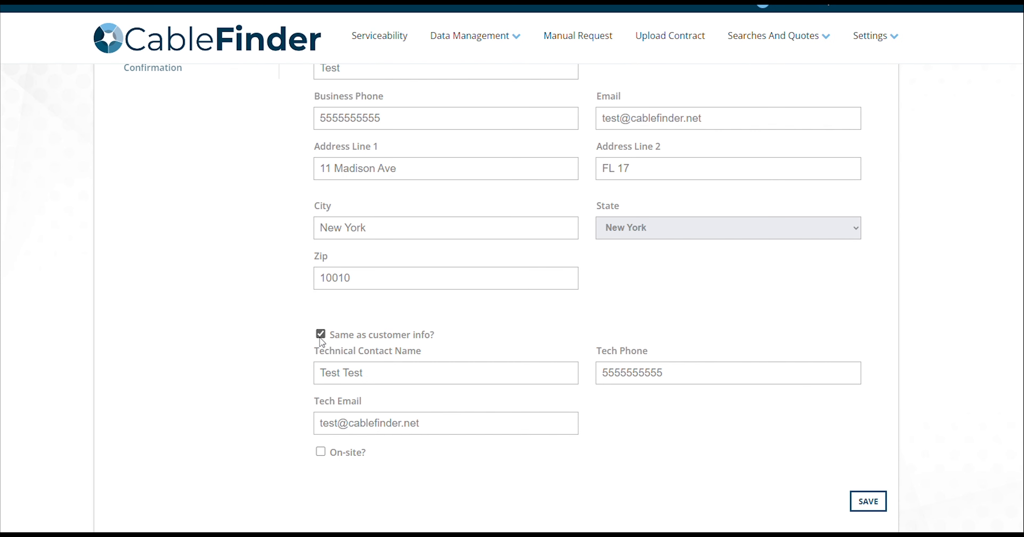
{"action": "left_click", "coordinate": [868, 502]}
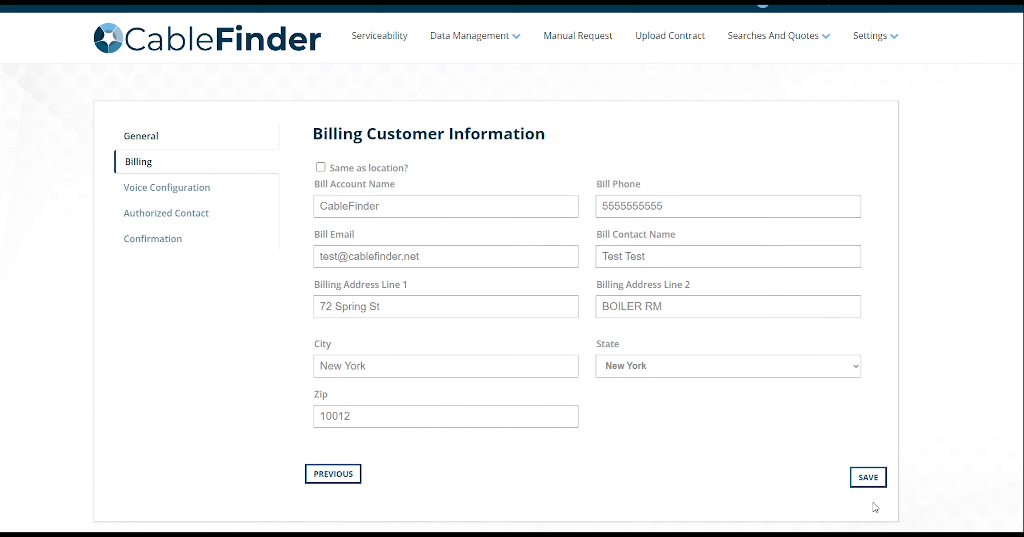
{"action": "left_click", "coordinate": [320, 167]}
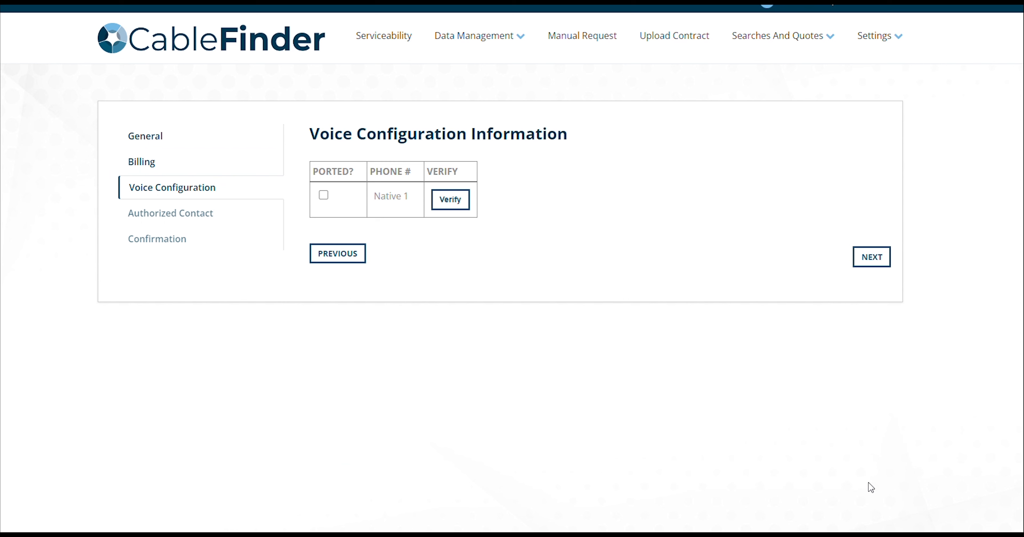
Step: Keep the phone line native rather than ported and continue to the authorized contacts
{"action": "left_click", "coordinate": [323, 196]}
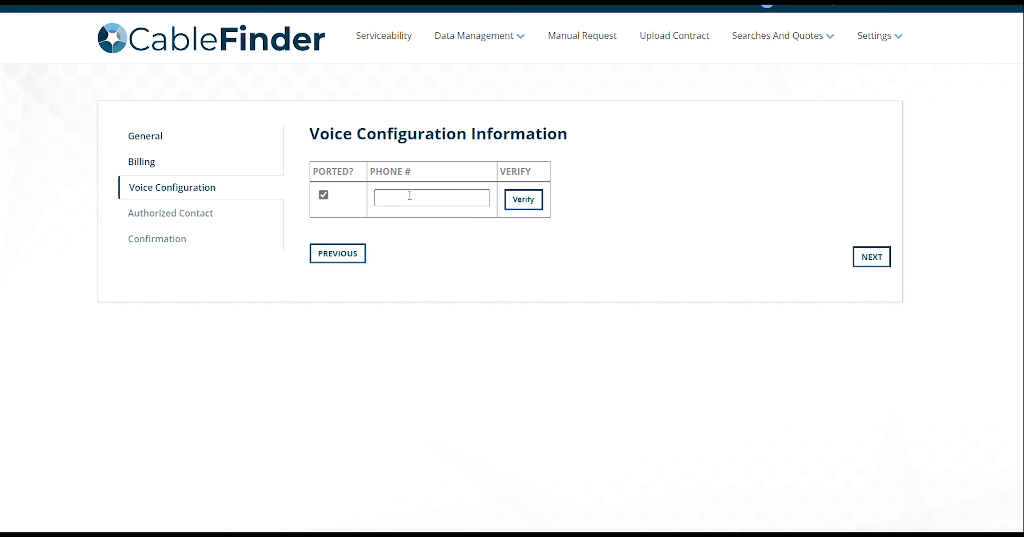
{"action": "left_click", "coordinate": [324, 198]}
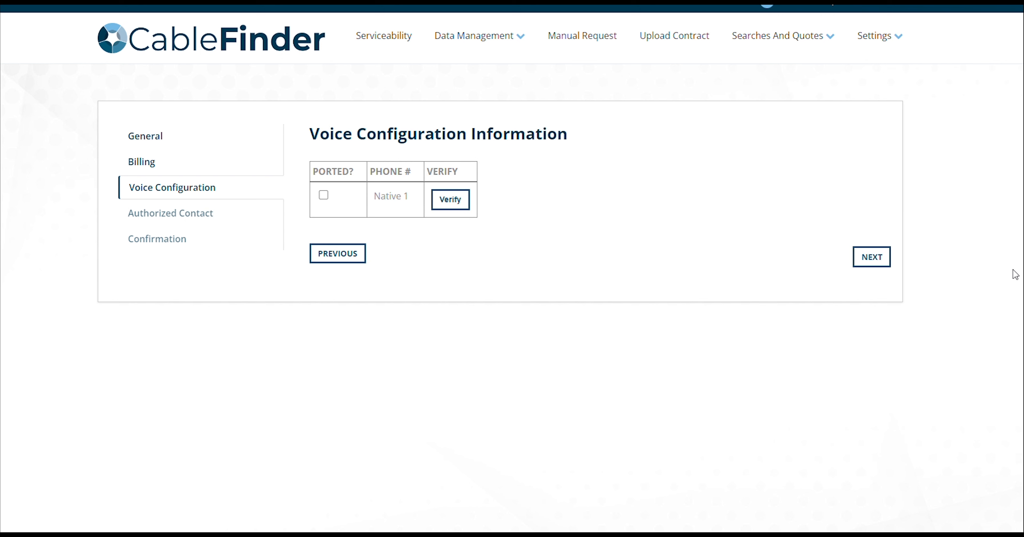
{"action": "left_click", "coordinate": [871, 260]}
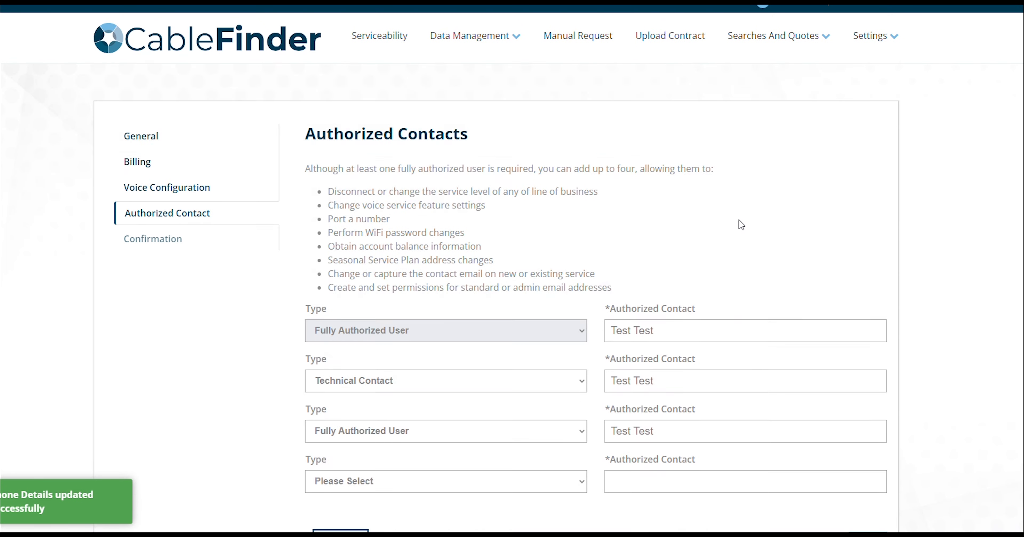
Step: Choose a type for the fourth authorized contact, enter Test as its name, and continue to the confirmation page
{"action": "scroll", "coordinate": [665, 190], "scroll_direction": "down", "scroll_amount": 2}
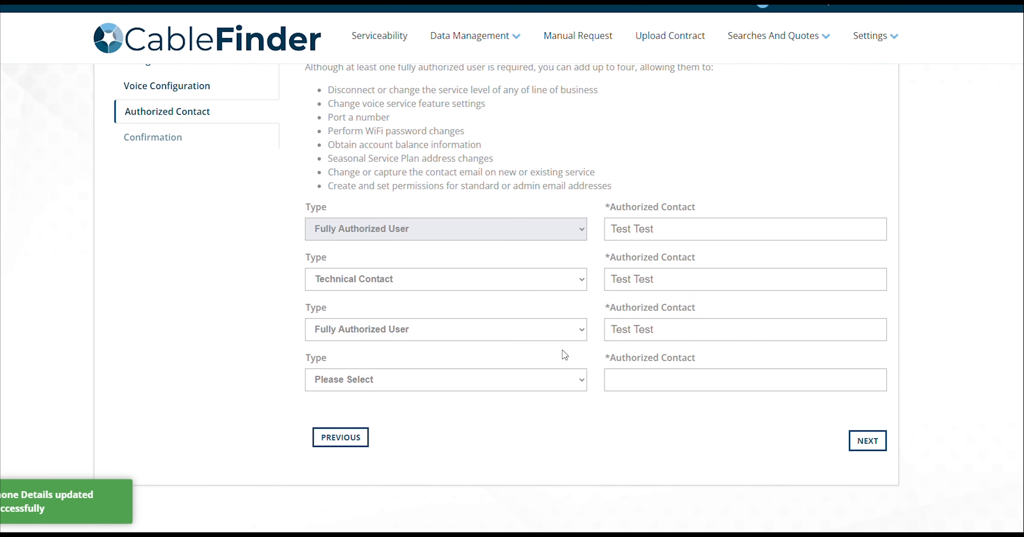
{"action": "left_click", "coordinate": [558, 380]}
{"action": "left_click", "coordinate": [497, 460]}
{"action": "left_click", "coordinate": [676, 380]}
{"action": "type", "text": "Test"}
{"action": "left_click", "coordinate": [866, 441]}
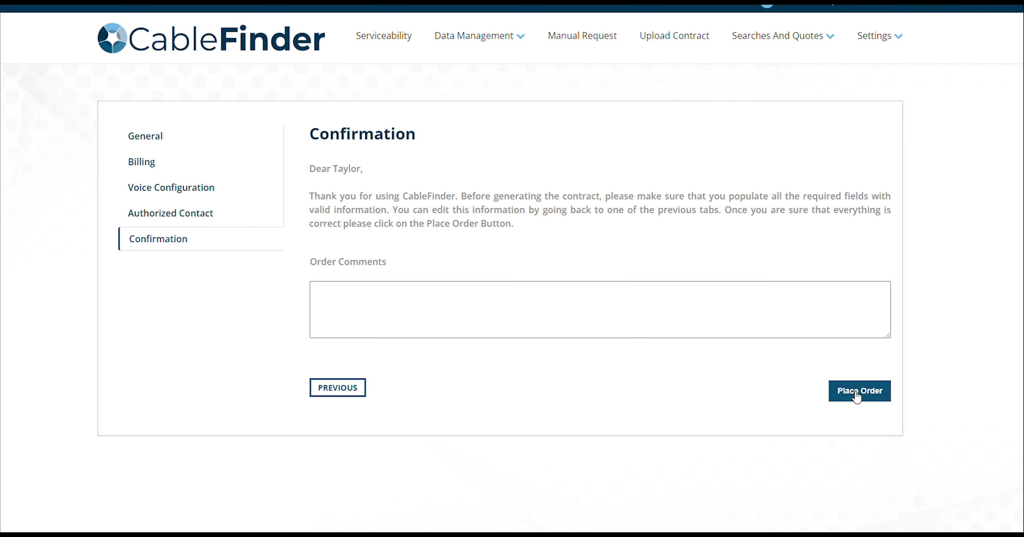
Step: Place the order and set the installation option to SMB Technician Visit
{"action": "left_click", "coordinate": [854, 390]}
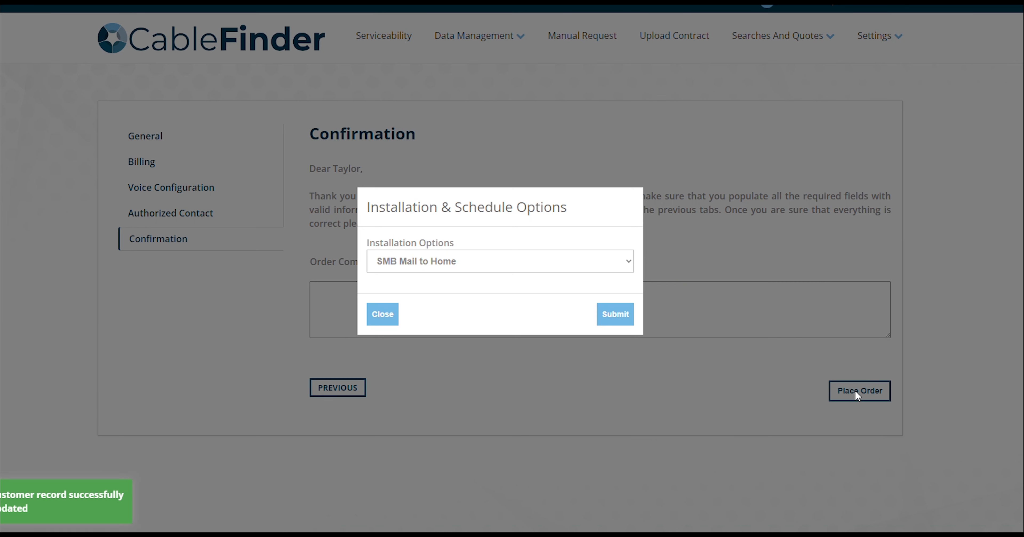
{"action": "left_click", "coordinate": [620, 265]}
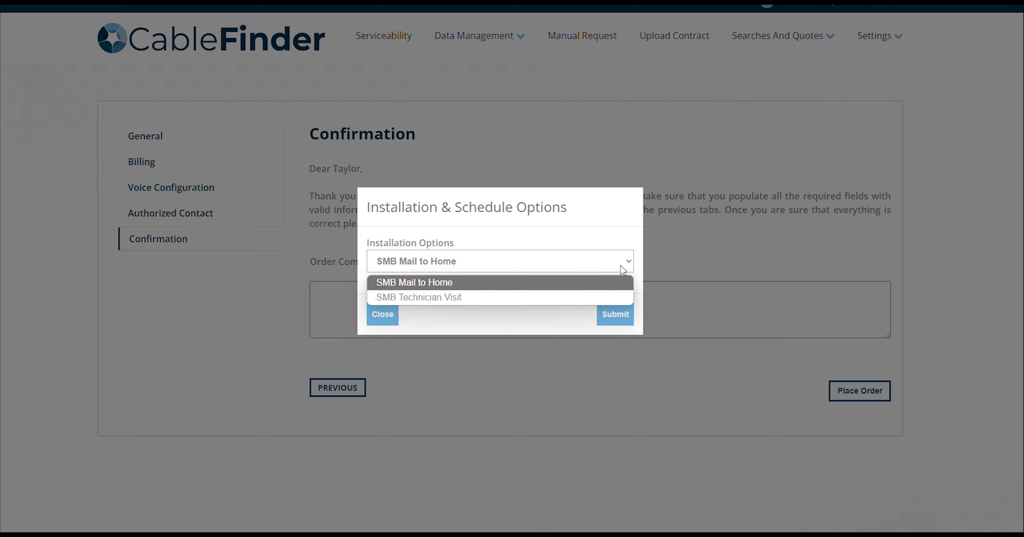
{"action": "left_click", "coordinate": [574, 300]}
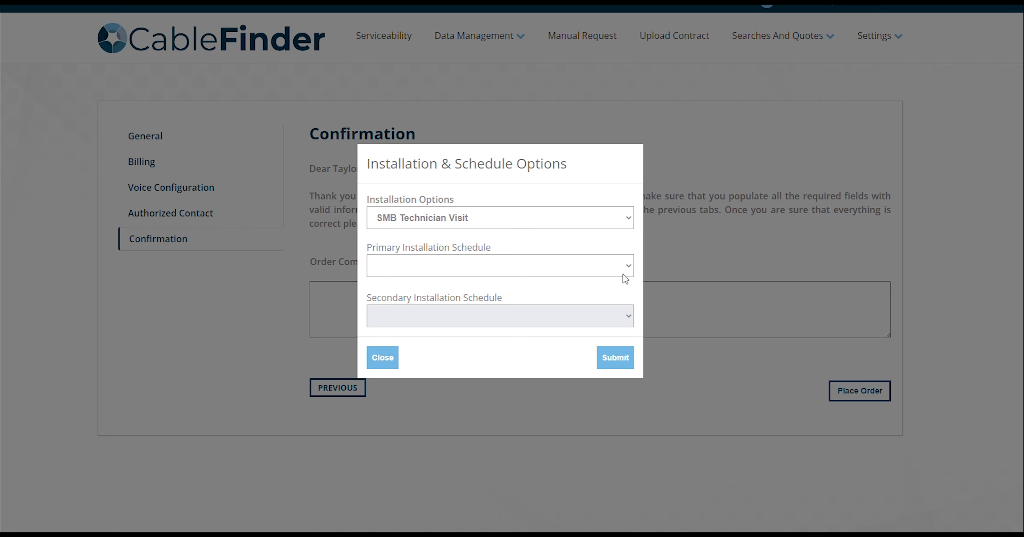
Step: Schedule the primary installation for 09/24/2024, 4:00 PM to 5:00 PM, and the secondary for 09/25/2024, 9:00 AM to 10:00 AM, and submit
{"action": "left_click", "coordinate": [623, 273]}
{"action": "left_click", "coordinate": [528, 77]}
{"action": "left_click", "coordinate": [480, 137]}
{"action": "left_click", "coordinate": [614, 358]}
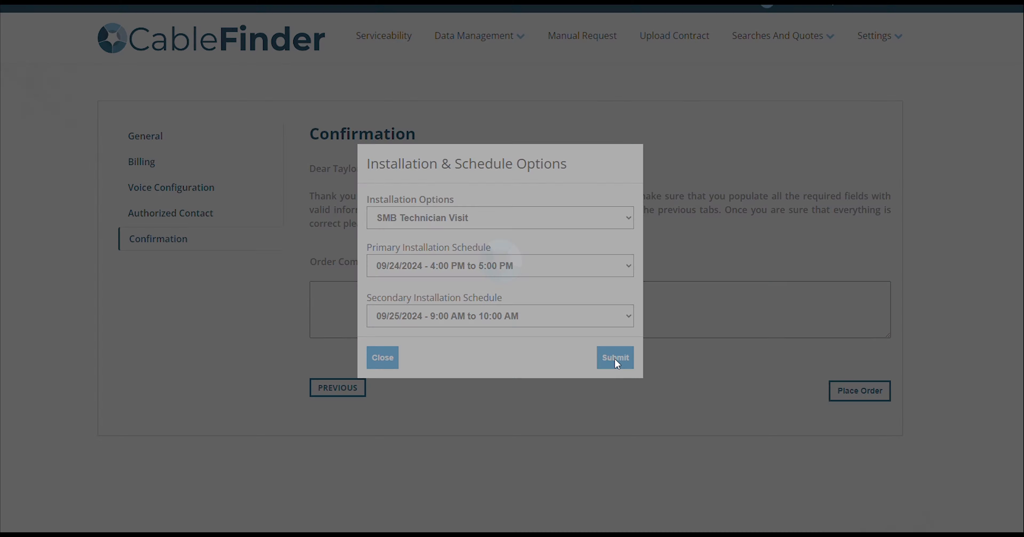
{"action": "left_click", "coordinate": [614, 359]}
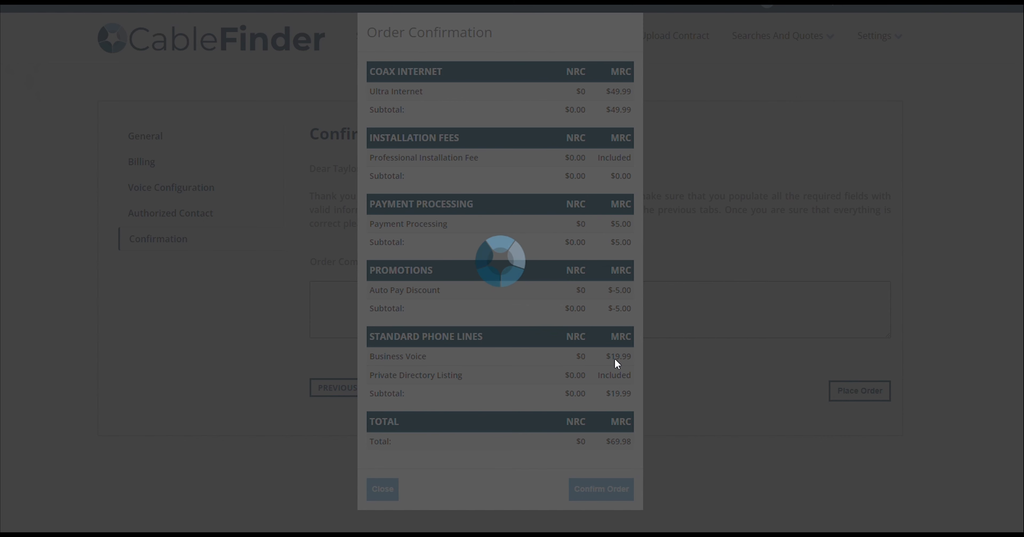